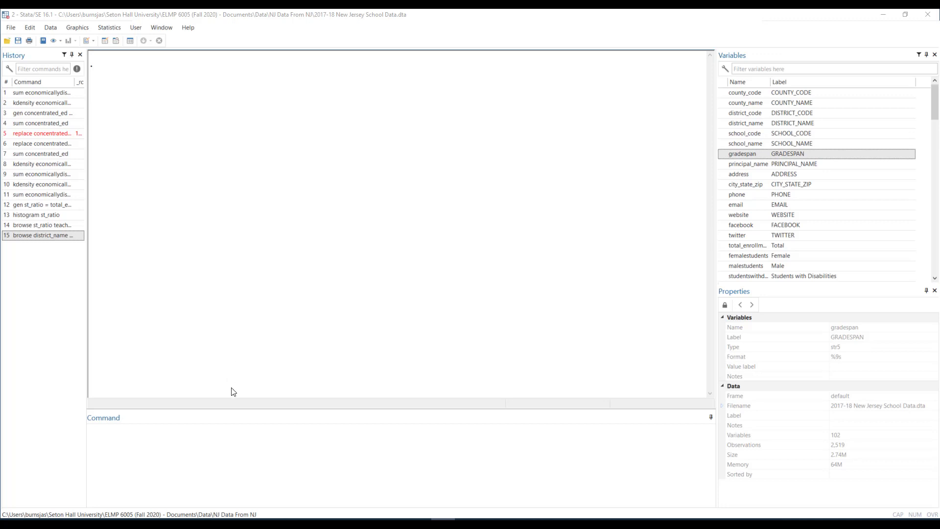
Generate a variable named newvariable filled with missing values (.) and drop it from the dataset.
left_click(249, 442)
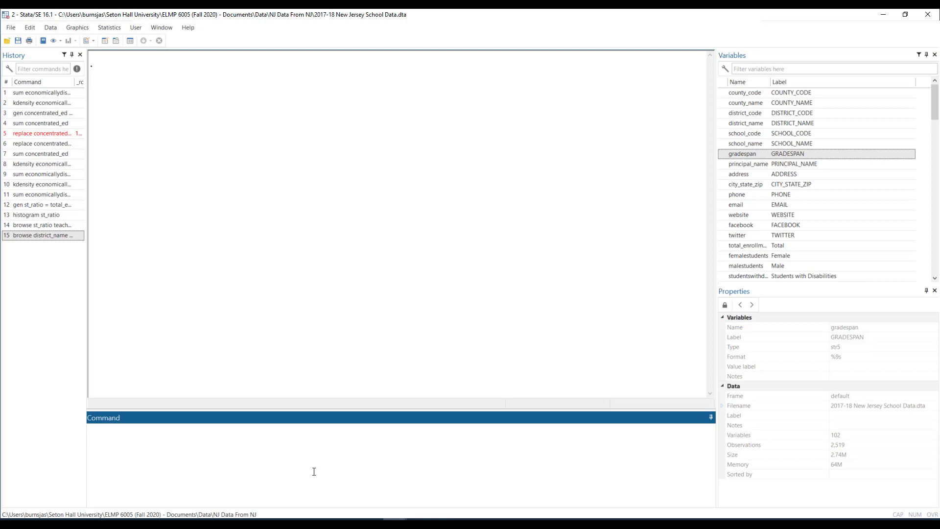
type("gen")
type("newvariable")
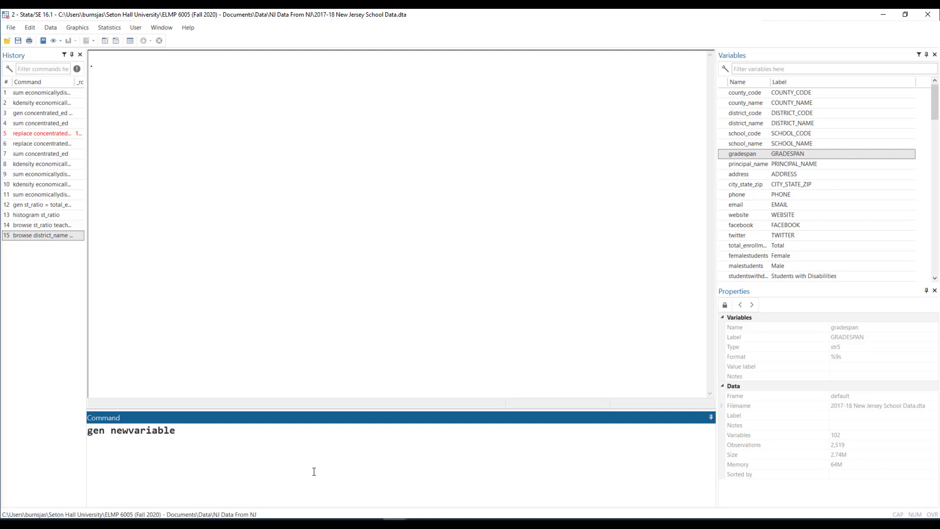
type(" = .")
key("Return")
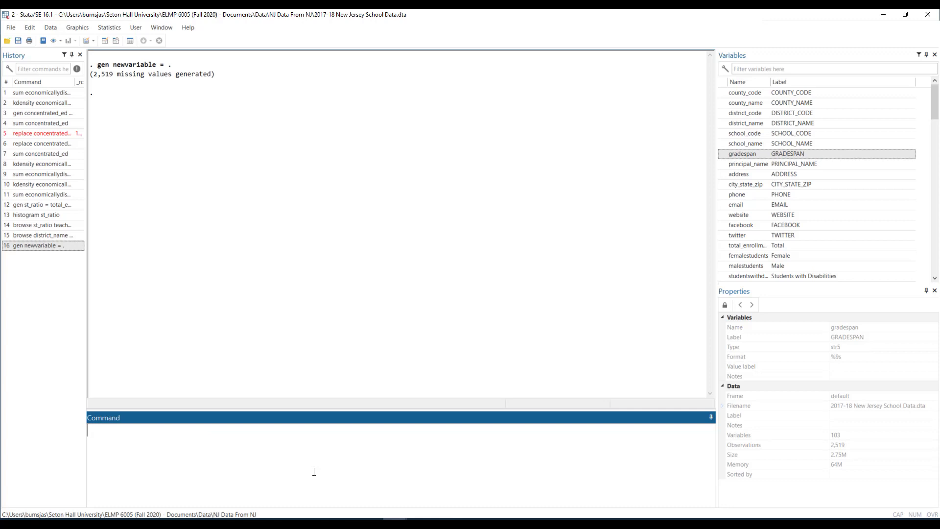
type("drop newvariable")
key("Return")
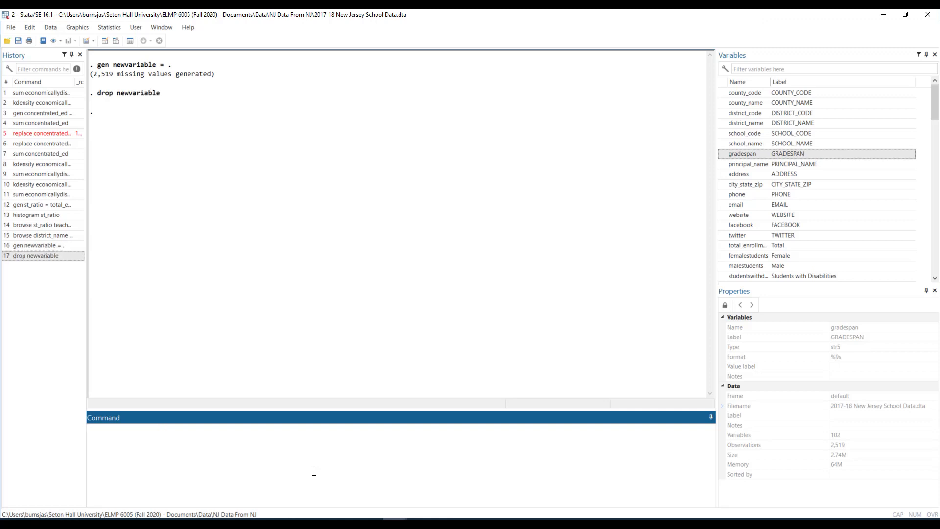
Generate newvariable equal to total_enrollment, looking through the school records in the data browser before running the command.
left_click(28, 246)
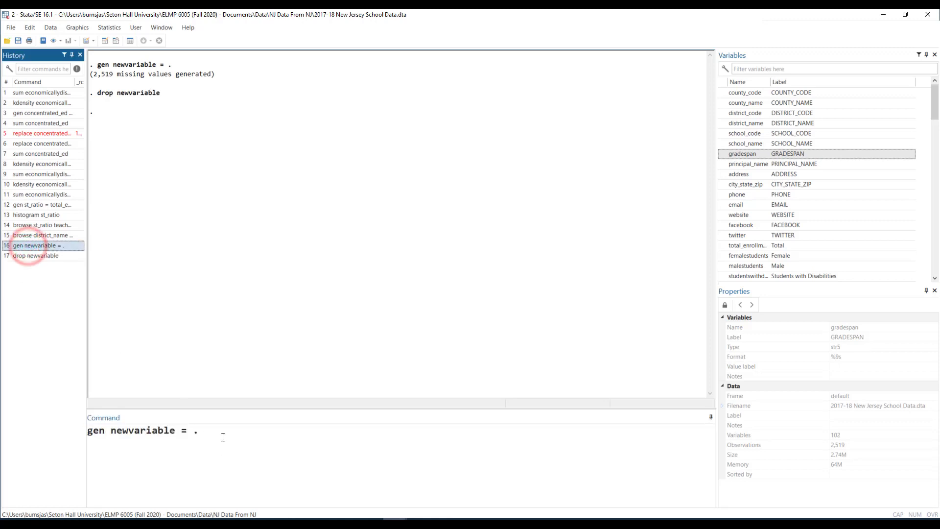
left_click(223, 437)
key("BackSpace")
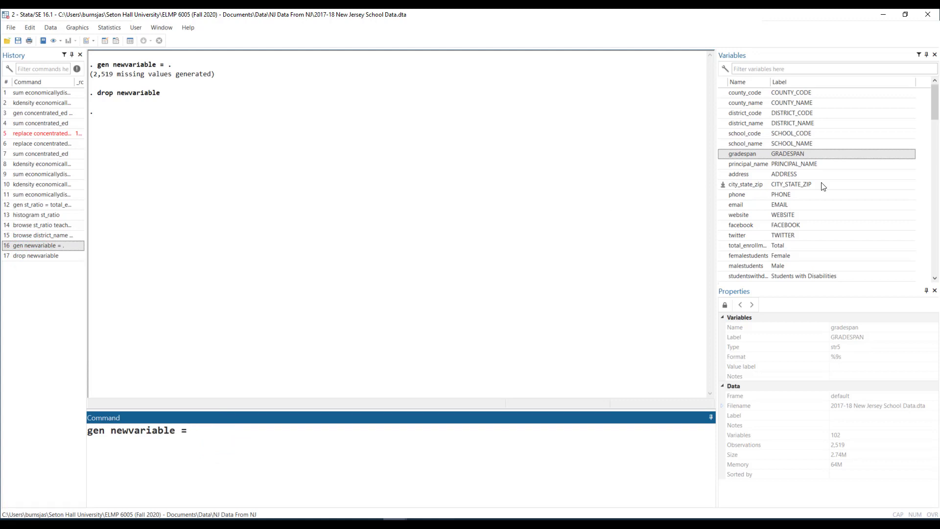
scroll(860, 223, "down", 4)
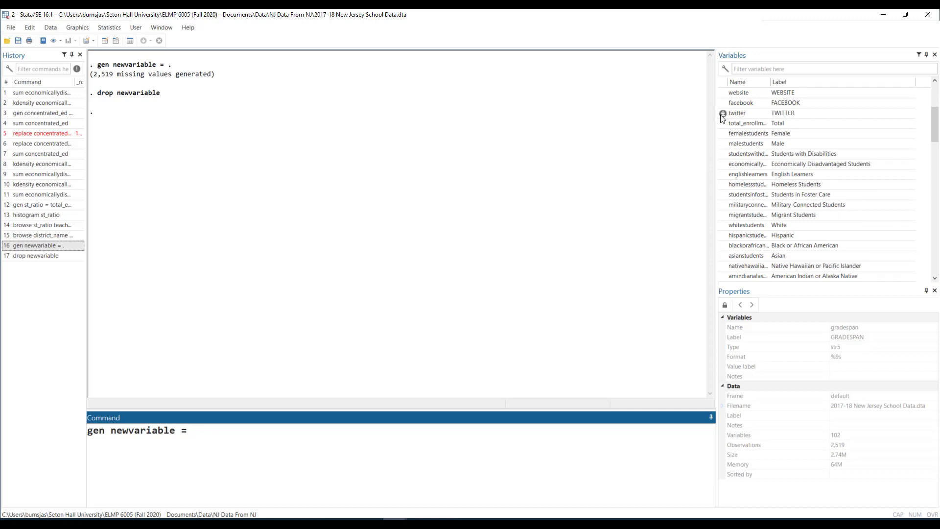
left_click(723, 124)
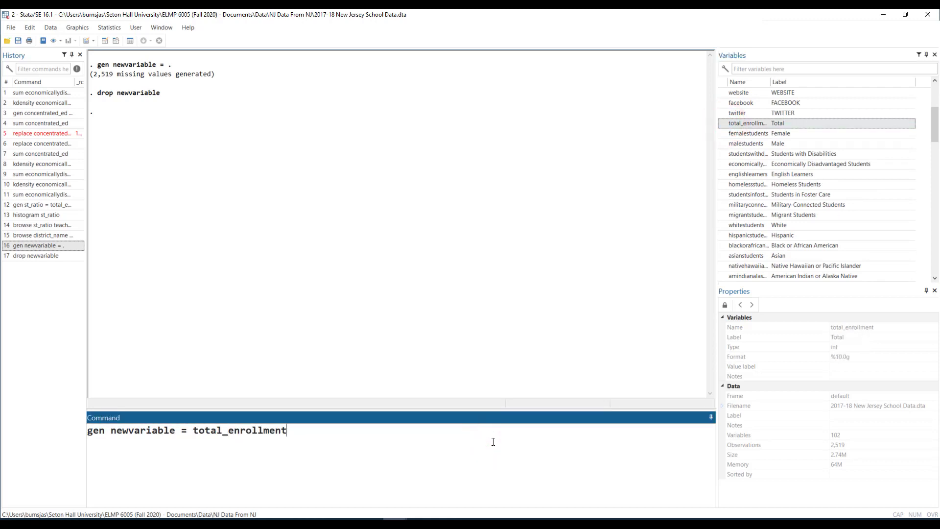
left_click(115, 42)
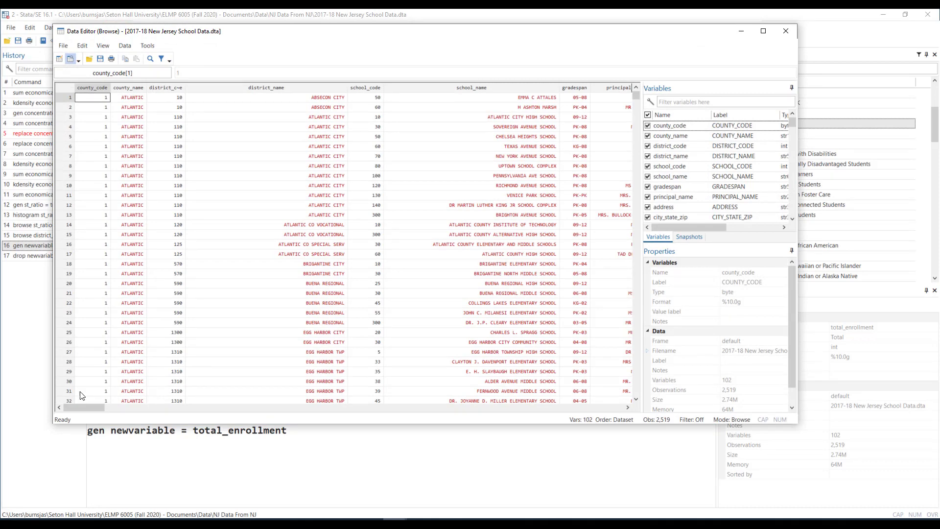
left_click_drag(635, 96, 636, 133)
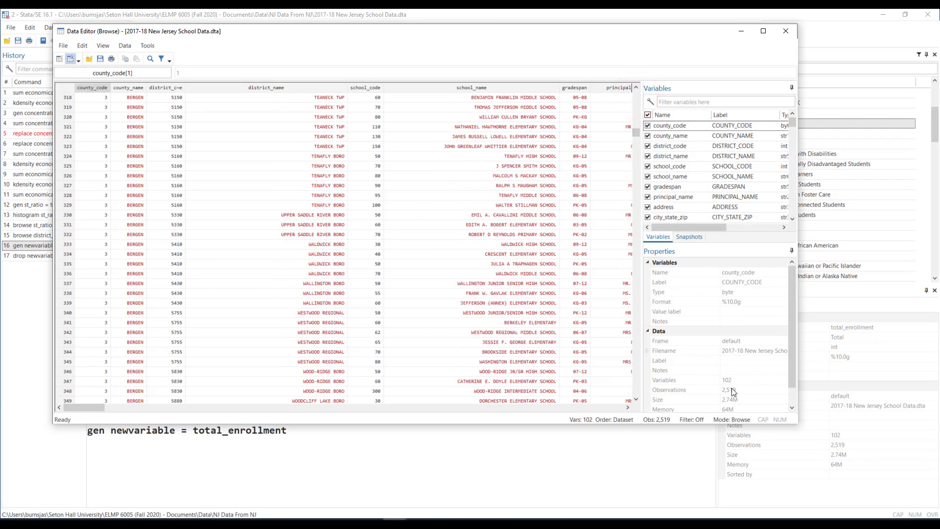
left_click(786, 31)
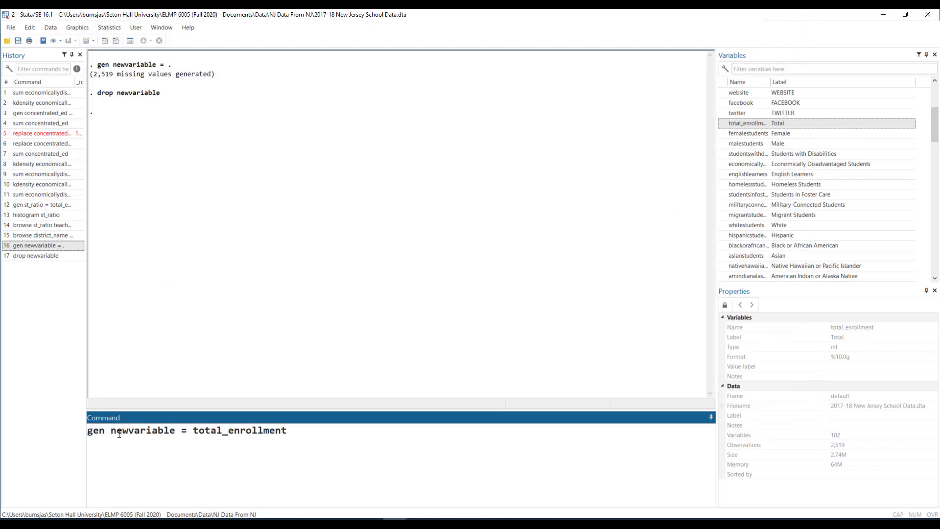
left_click(320, 437)
key("Return")
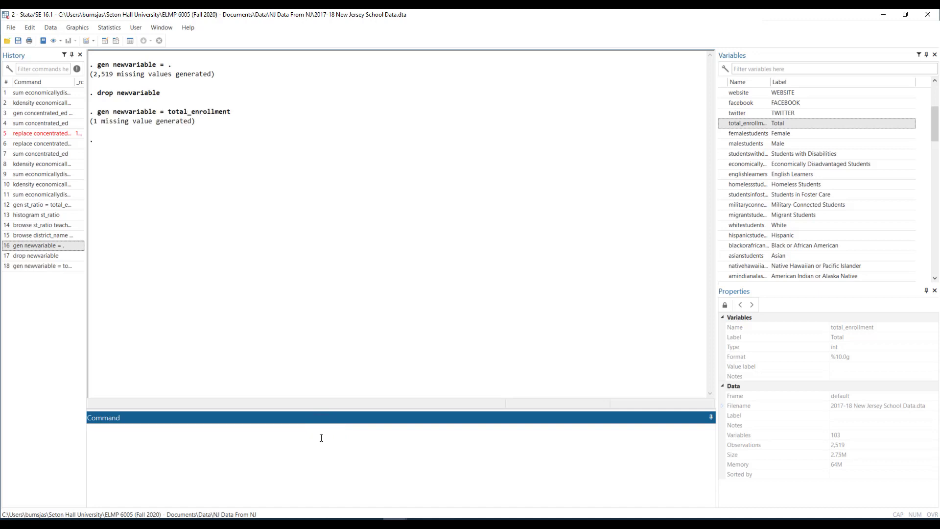
Compare the means of total_enrollment and newvariable with a tabstat command.
type("tabstat total_enr")
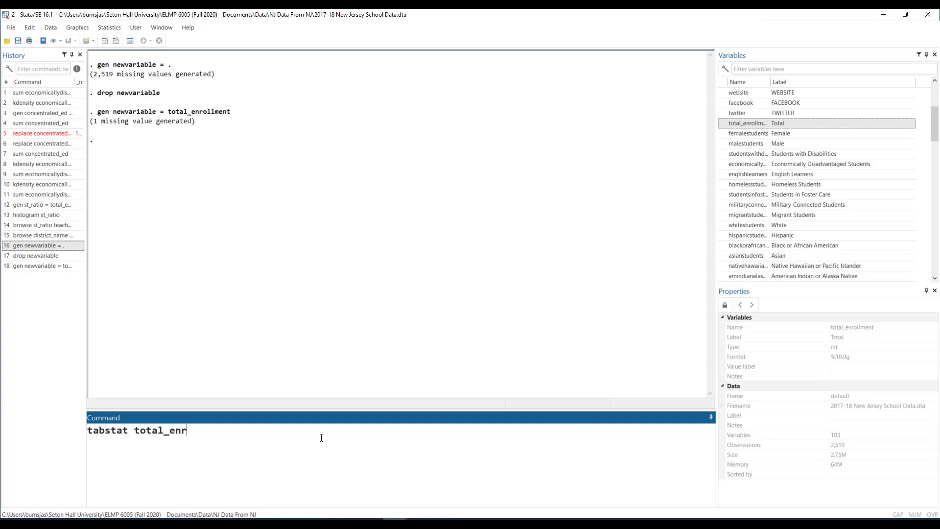
type("ollment newvariable")
key("Return")
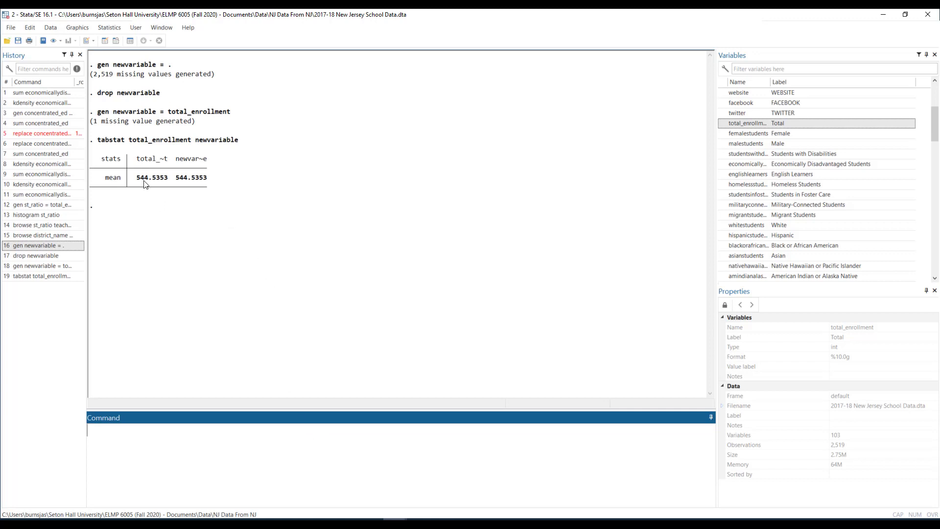
Rerun tabstat for total_enrollment and newvariable with the option stats(n mean sd).
left_click(31, 277)
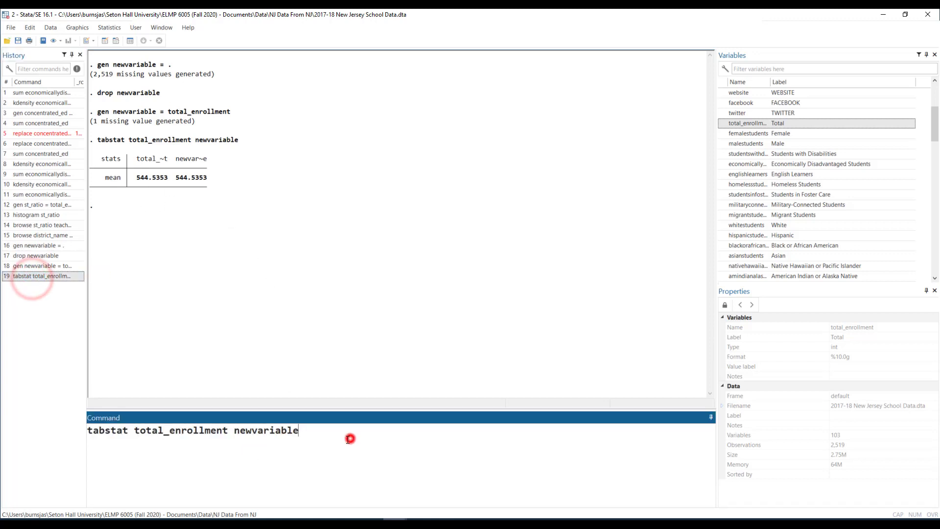
left_click(350, 438)
type(", stat")
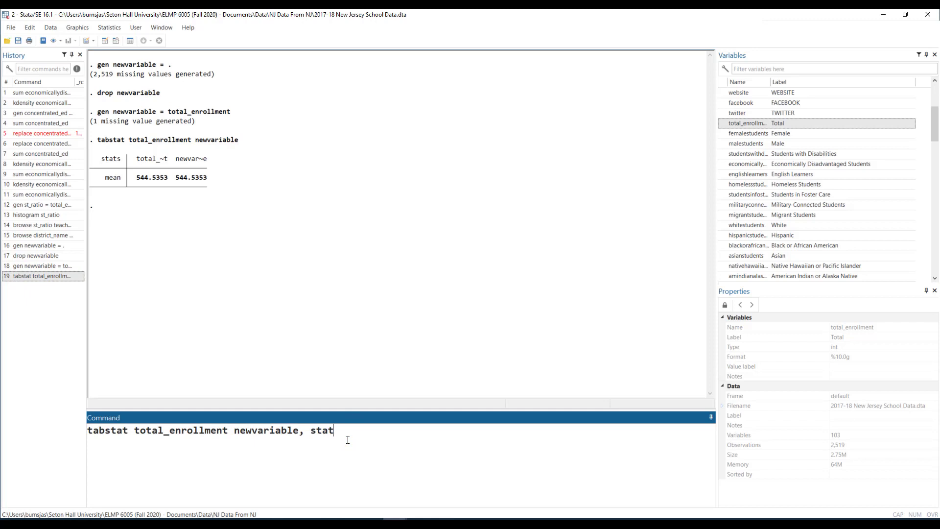
type("s(n mean sd)")
key("Return")
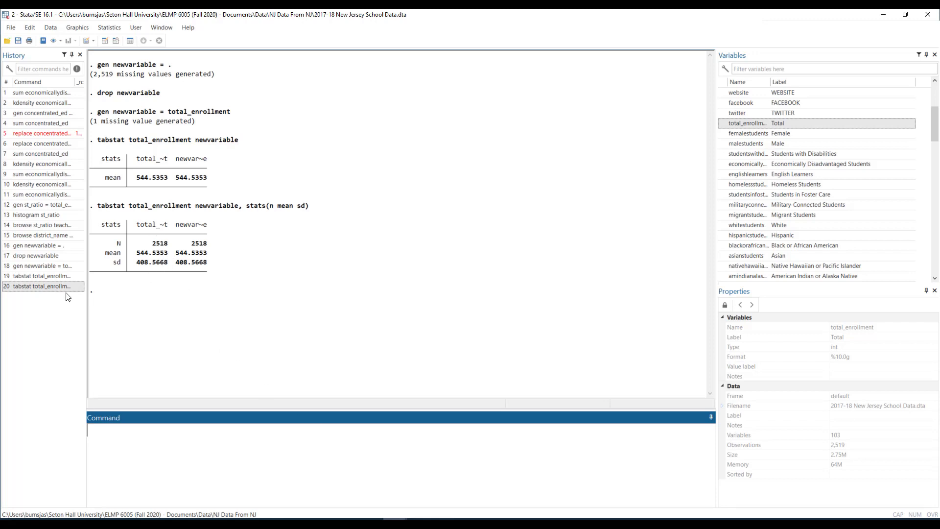
Drop newvariable from the dataset.
double_click(27, 255)
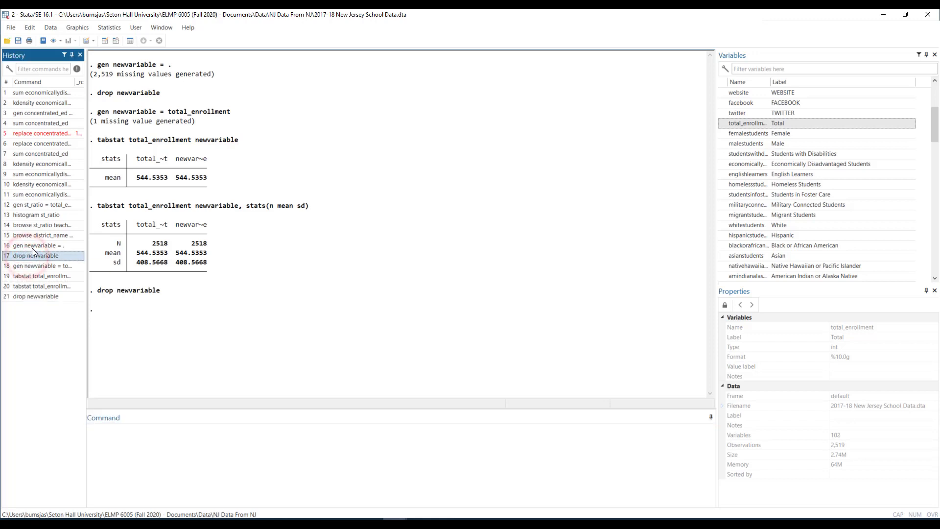
left_click(31, 265)
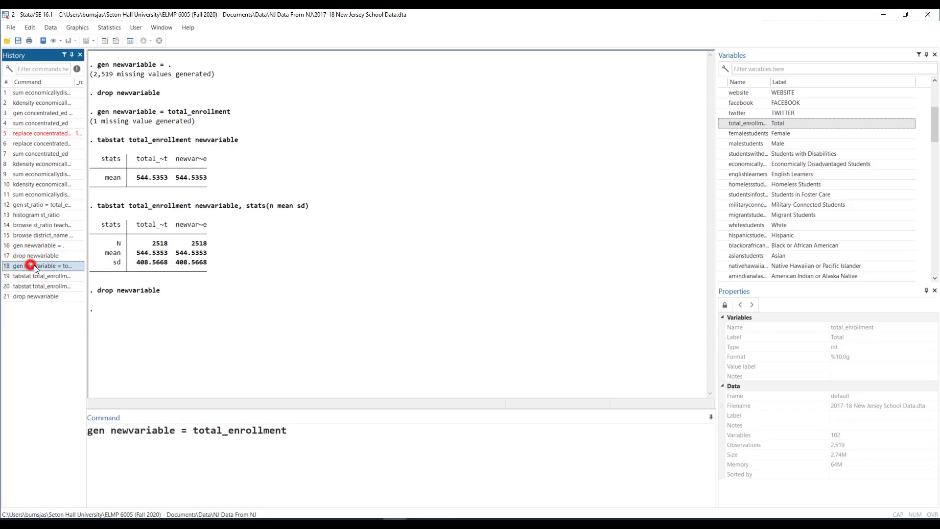
left_click(346, 440)
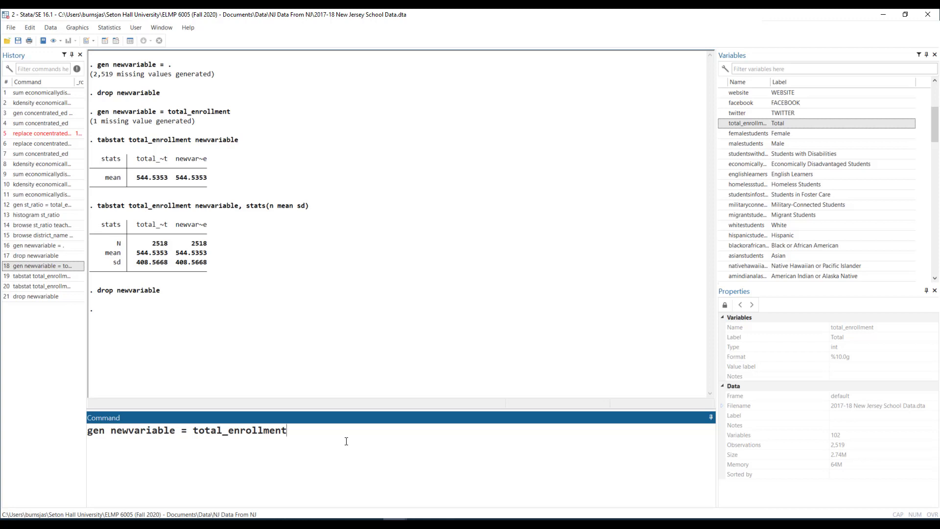
key("BackSpace")
key("BackSpace")
key("BackSpace")
key("BackSpace")
key("BackSpace")
key("BackSpace")
key("BackSpace")
key("BackSpace")
key("BackSpace")
key("BackSpace")
key("BackSpace")
key("BackSpace")
key("BackSpace")
key("BackSpace")
key("BackSpace")
key("BackSpace")
key("BackSpace")
key("BackSpace")
key("BackSpace")
key("BackSpace")
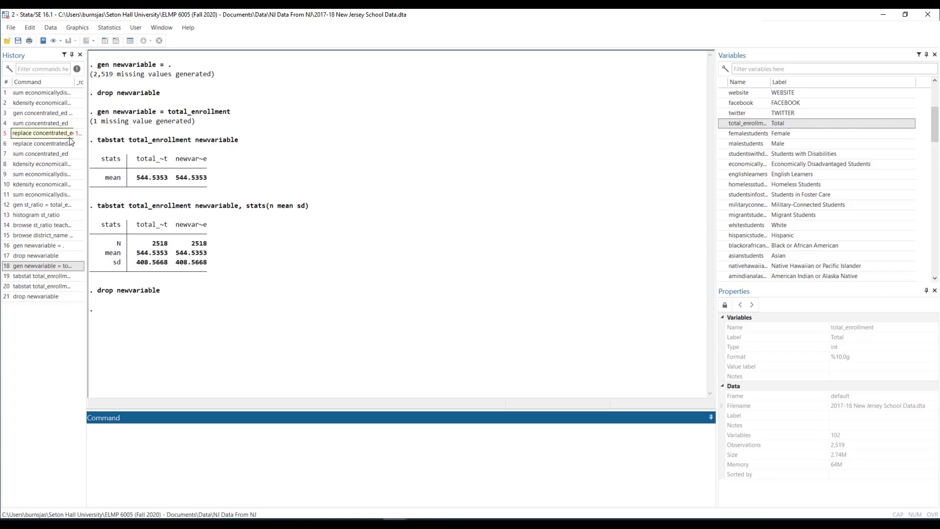
Summarize economicallydisadvantagedstude and view its kernel density plot, closing the graph when done.
double_click(48, 93)
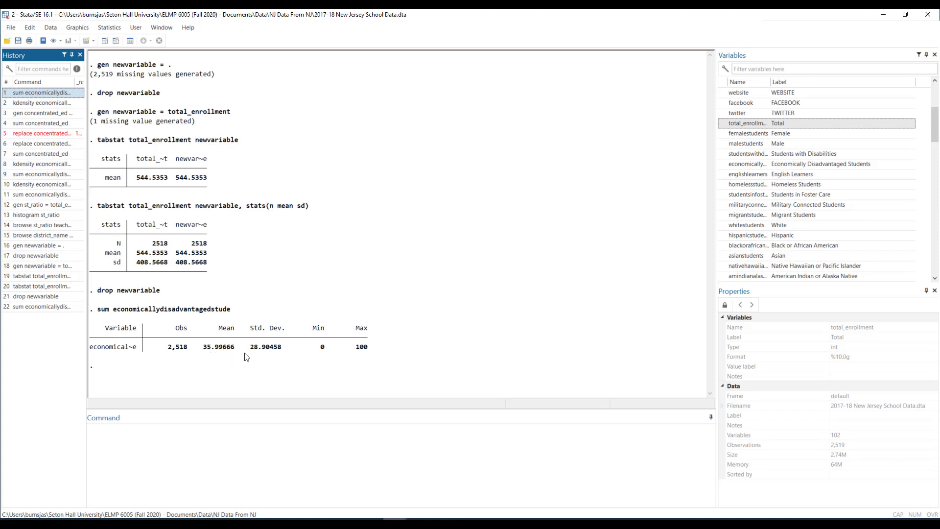
double_click(28, 104)
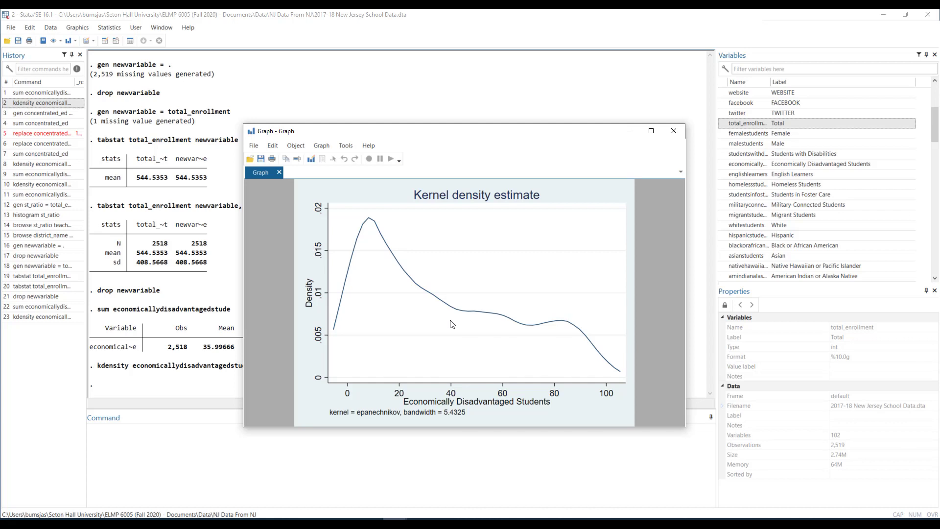
left_click(675, 132)
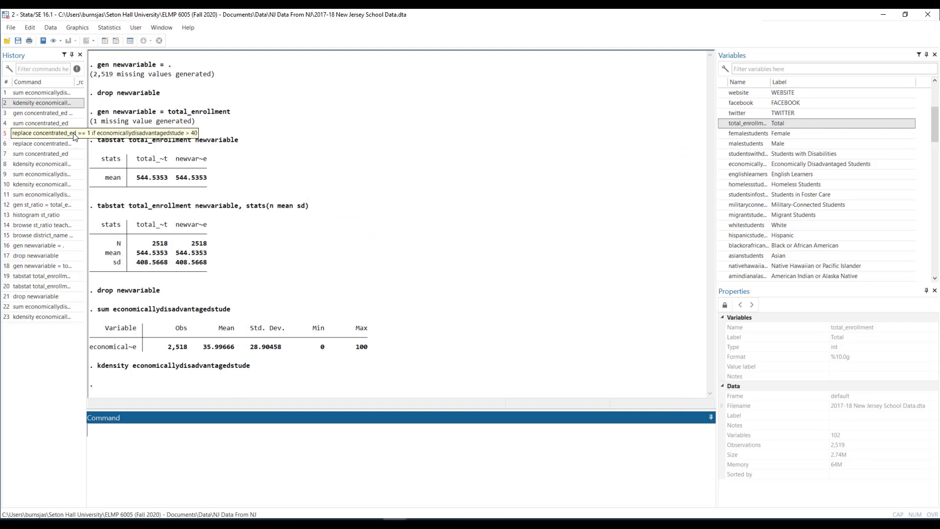
Try to generate a variable named concentrated_ed equal to 0.
left_click(48, 114)
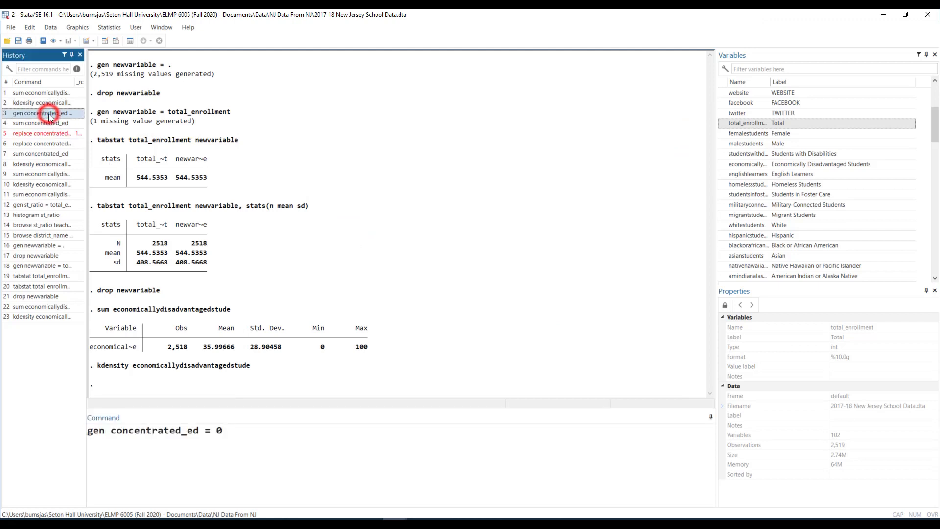
left_click(269, 436)
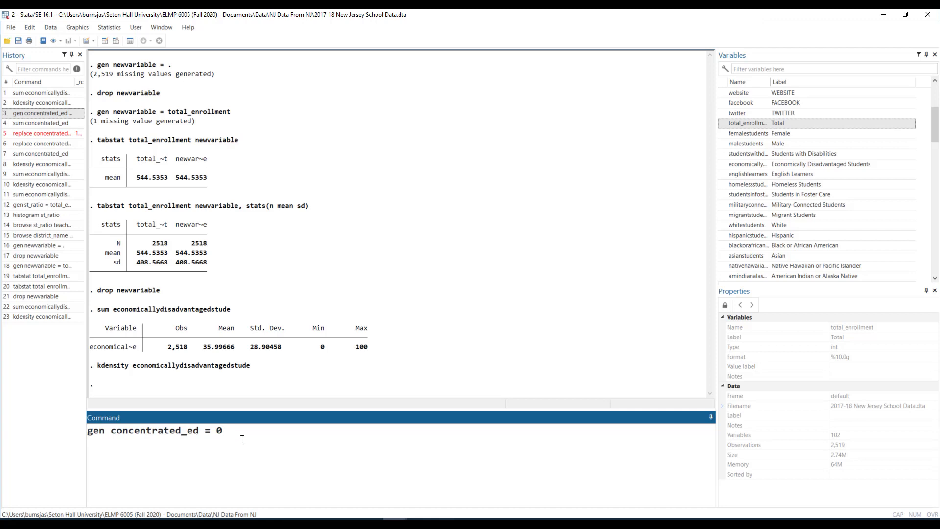
key("Return")
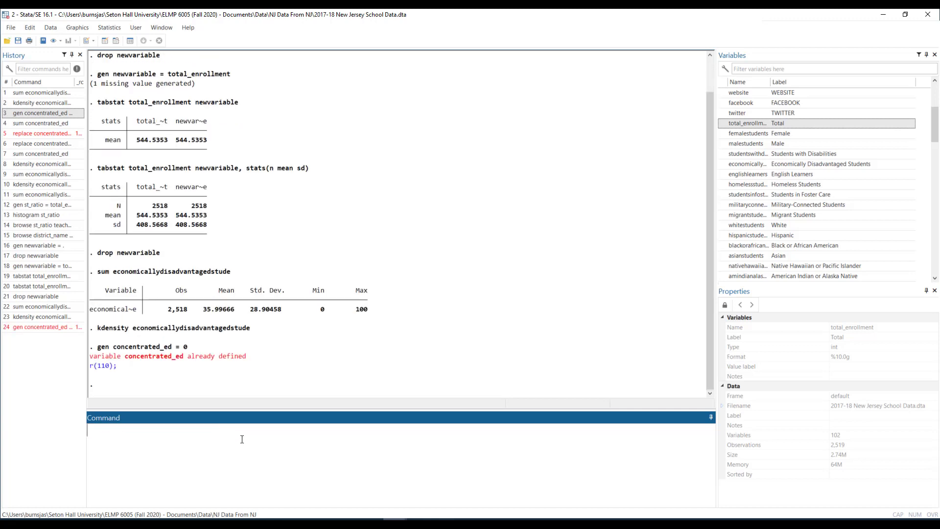
Drop the existing concentrated_ed variable and generate it again with a value of 0.
left_click(239, 442)
type("drop concentrated")
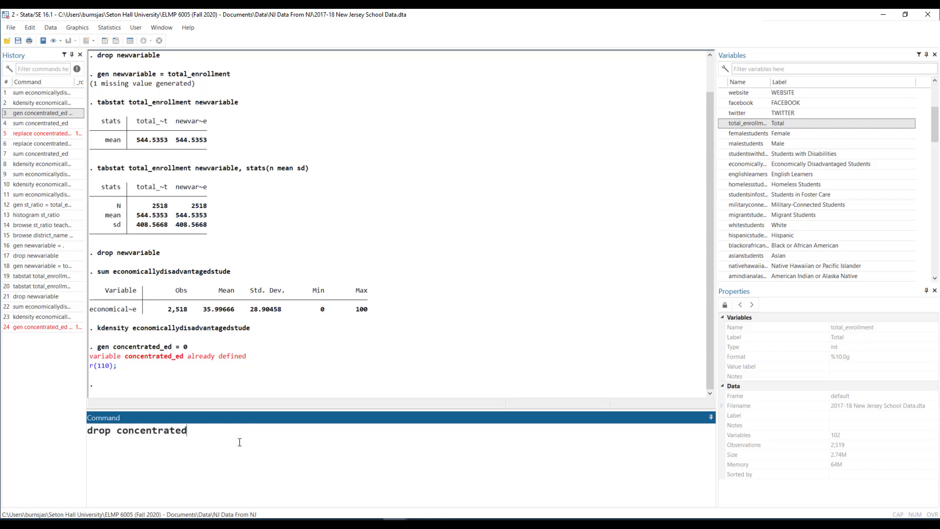
type("_ed")
key("Return")
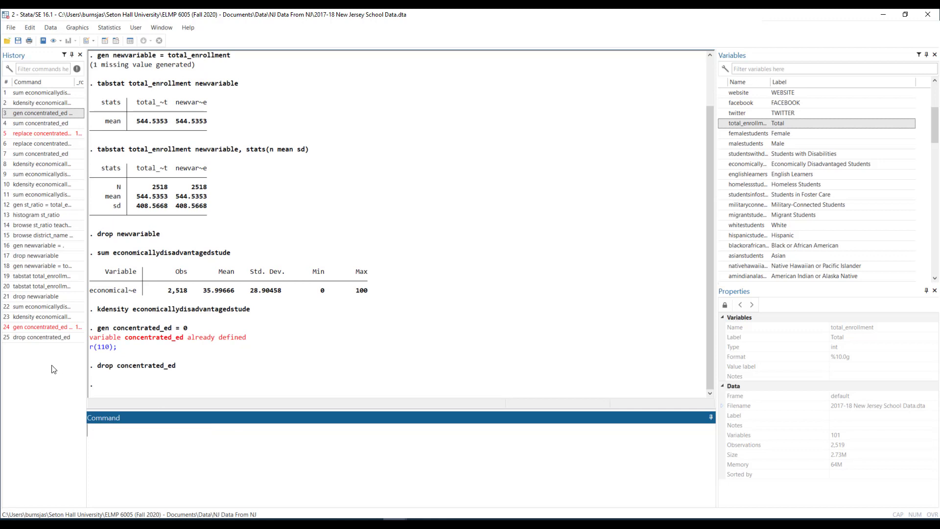
left_click(37, 327)
double_click(37, 328)
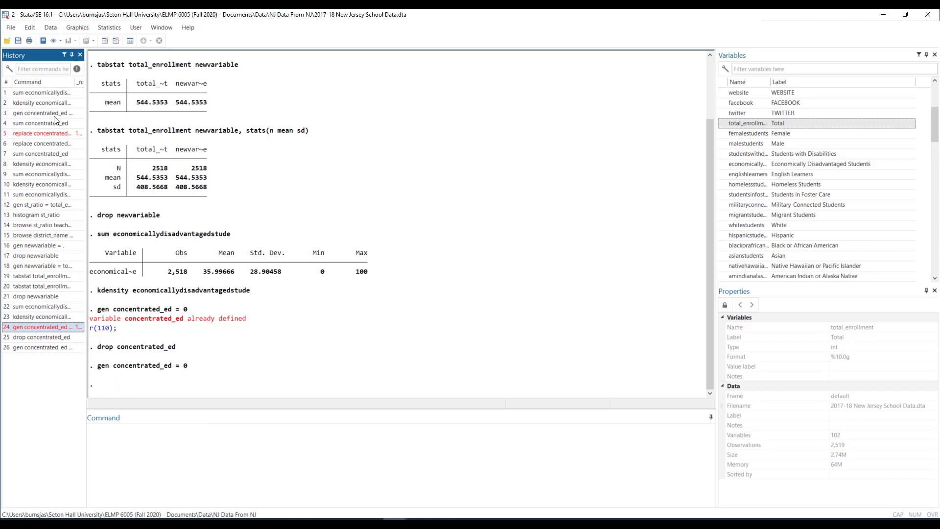
Summarize concentrated_ed, and replace its value with 1 where economicallydisadvantagedstude is greater than 40.
double_click(32, 123)
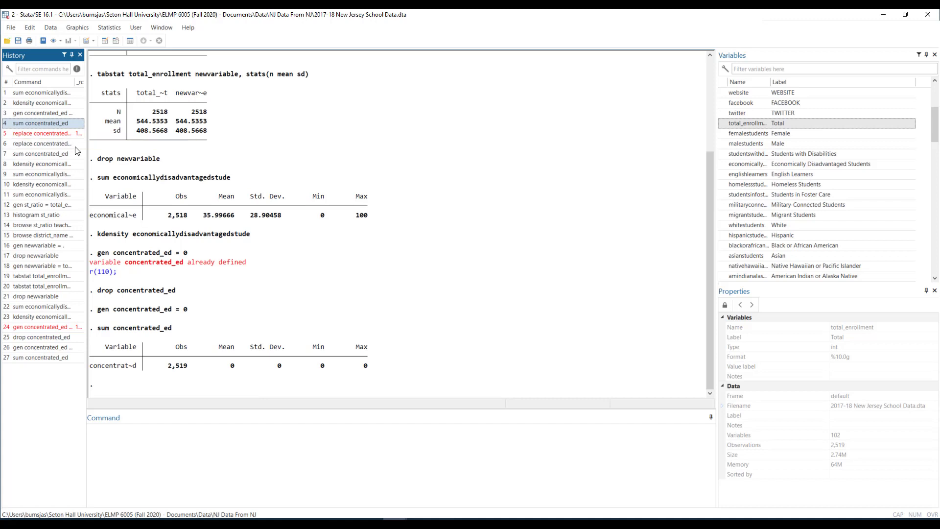
left_click(56, 144)
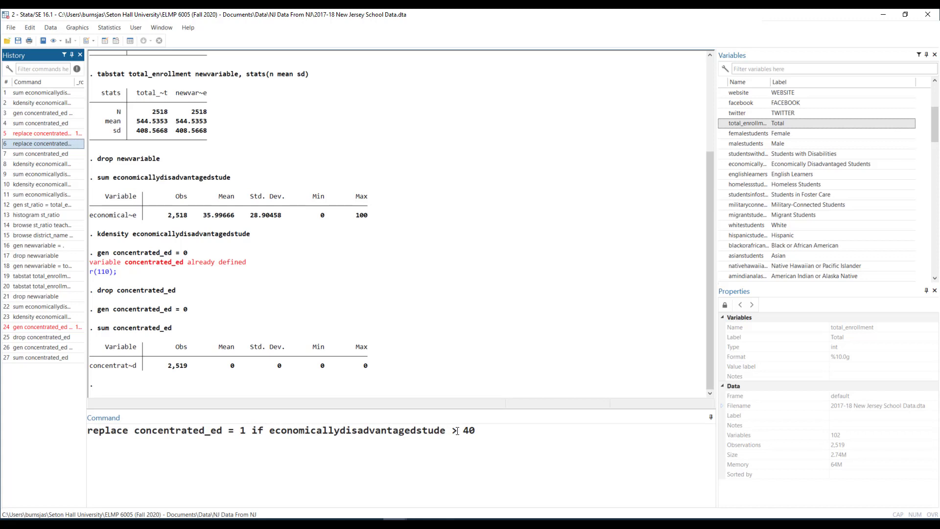
left_click(479, 431)
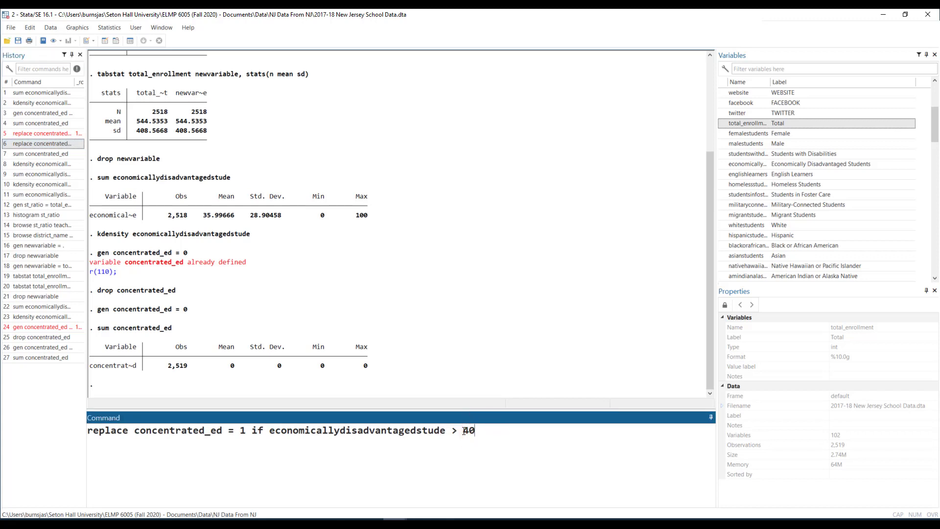
key("Return")
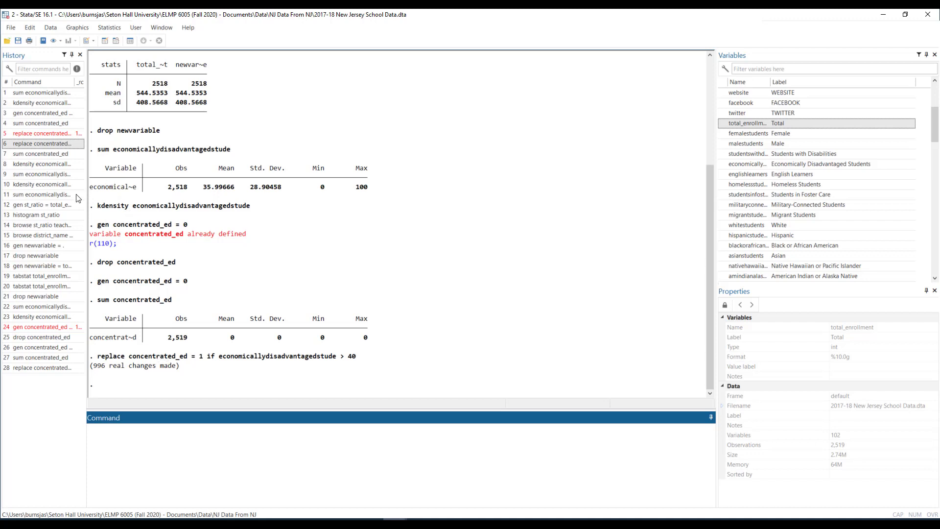
View kernel density plots of economicallydisadvantagedstude for concentrated_ed == 0 and for concentrated_ed == 1, closing each graph.
double_click(41, 167)
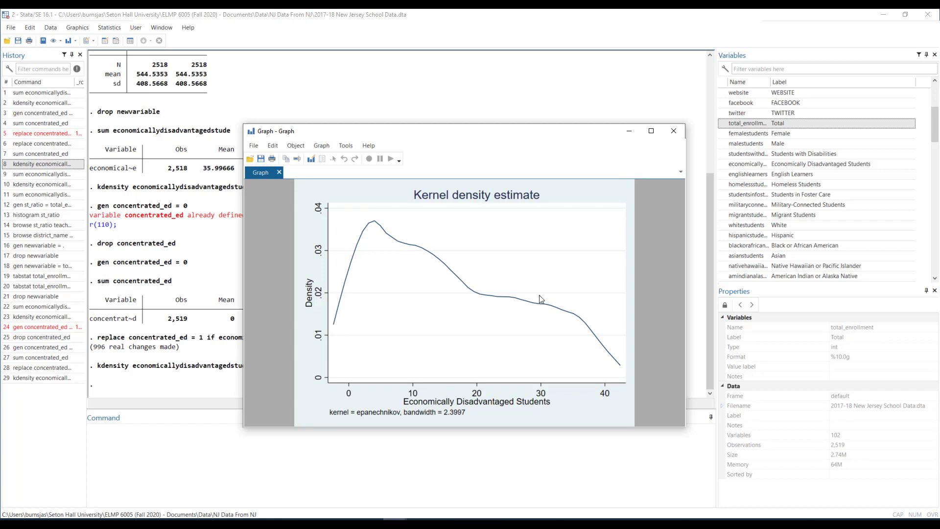
left_click(670, 134)
double_click(45, 184)
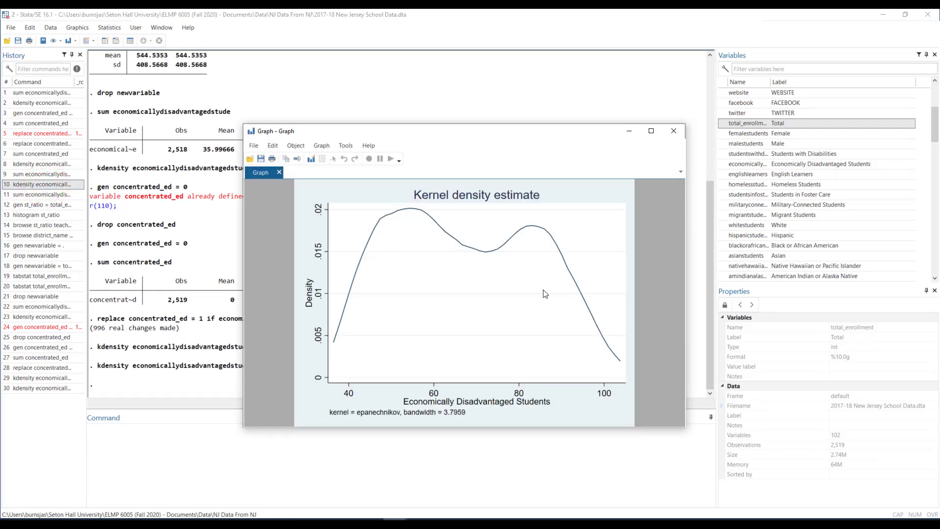
left_click(674, 131)
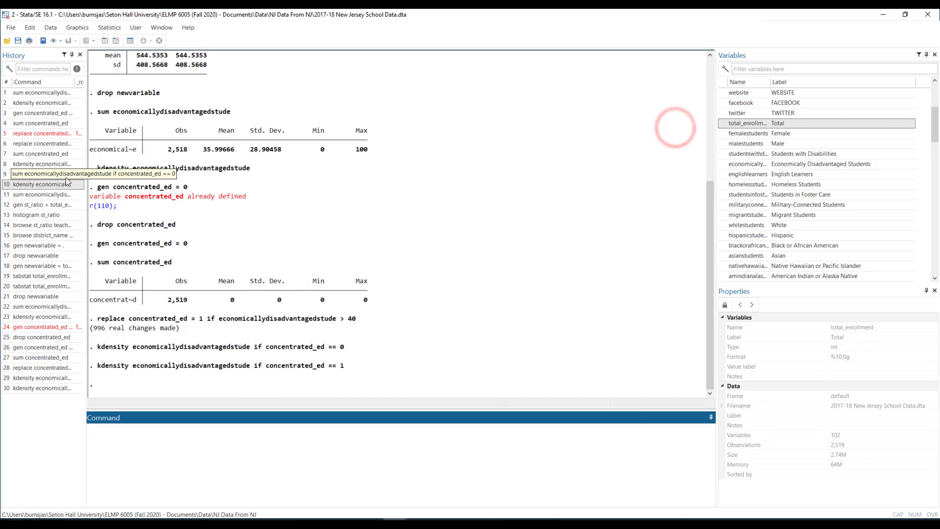
Summarize economicallydisadvantagedstude separately for schools with concentrated_ed == 0 and concentrated_ed == 1.
double_click(45, 174)
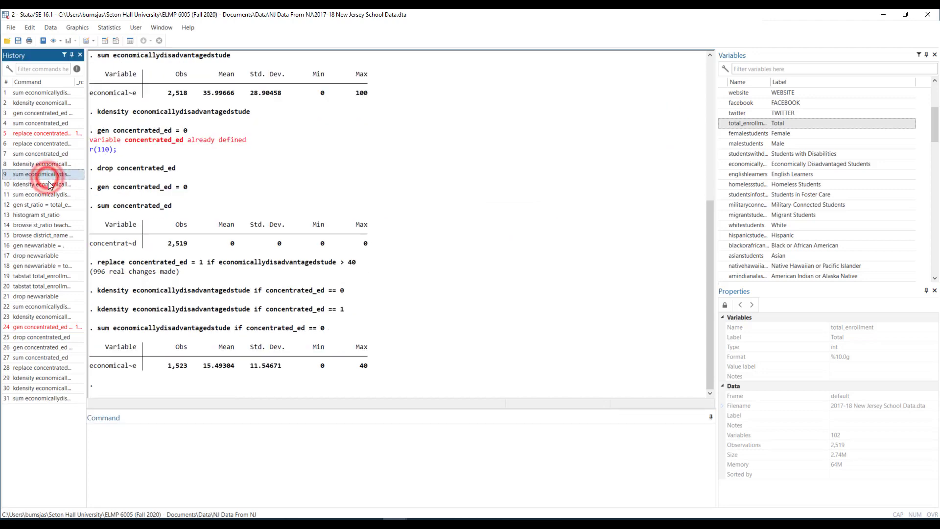
double_click(43, 195)
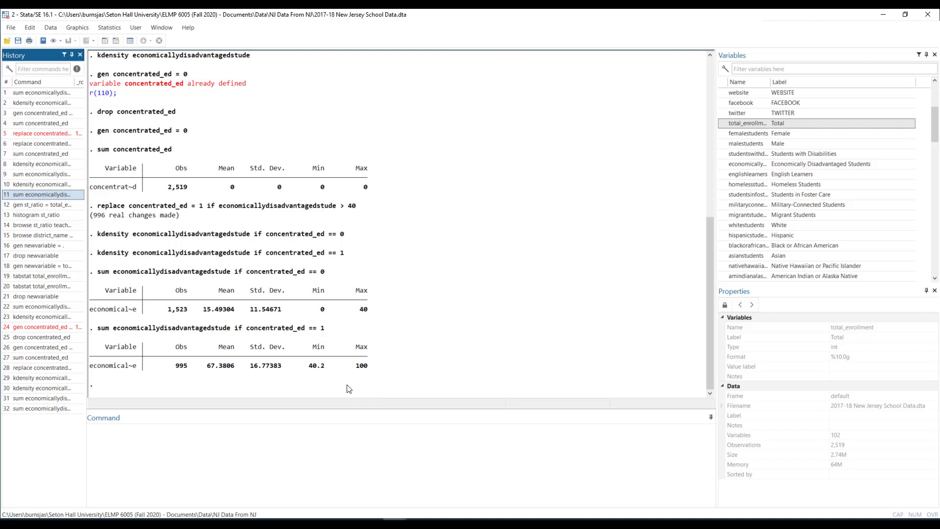
Recall the earlier command gen st_ratio = total_enrollment/teachercount_school for reuse.
left_click(33, 205)
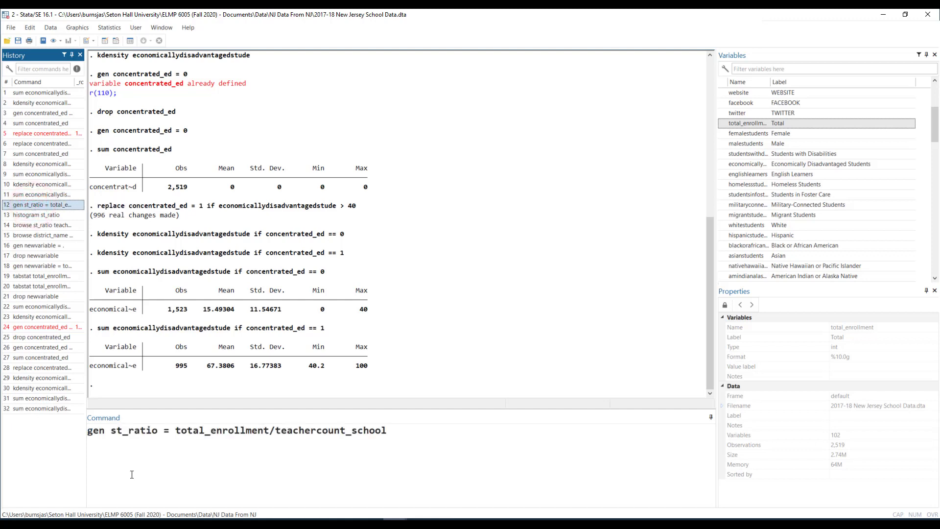